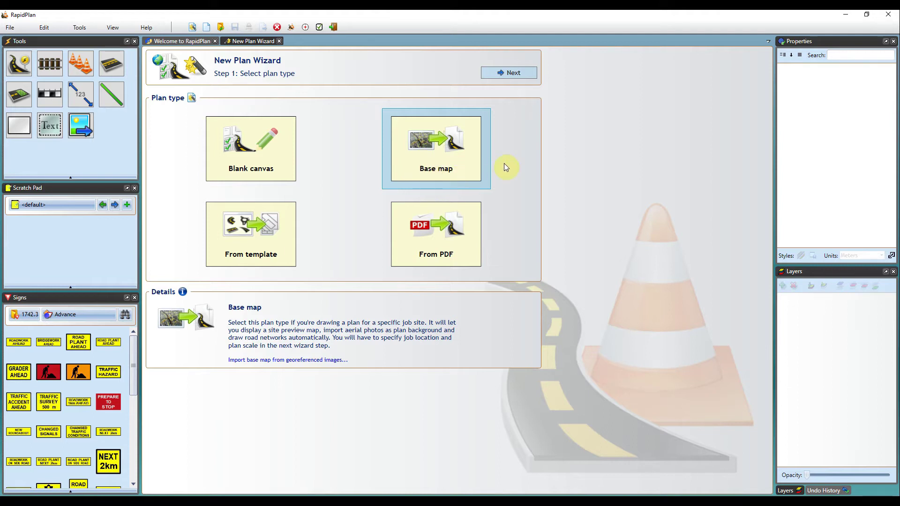
- Title the new plan TCP8359 and fill in the author field
{"action": "left_click", "coordinate": [520, 74]}
{"action": "left_click", "coordinate": [313, 108]}
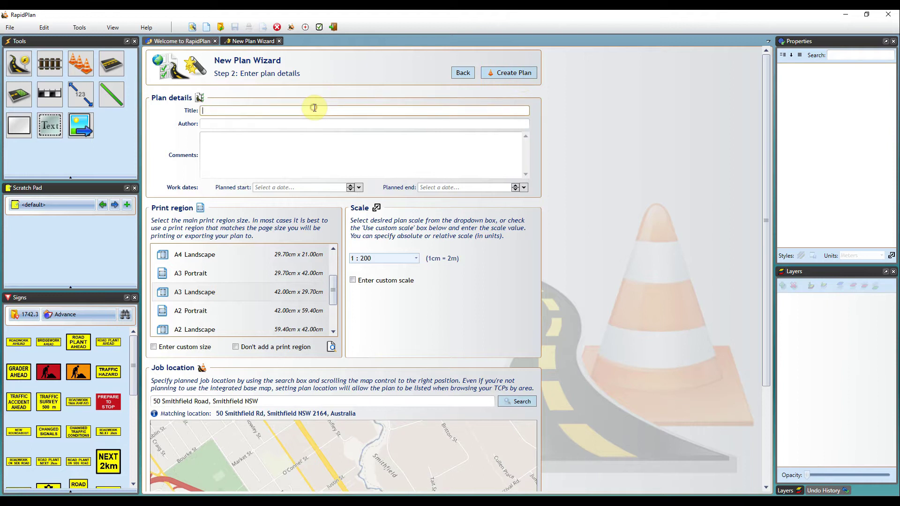
{"action": "type", "text": "TCP8359"}
{"action": "key", "text": "Tab"}
{"action": "type", "text": "Invar"}
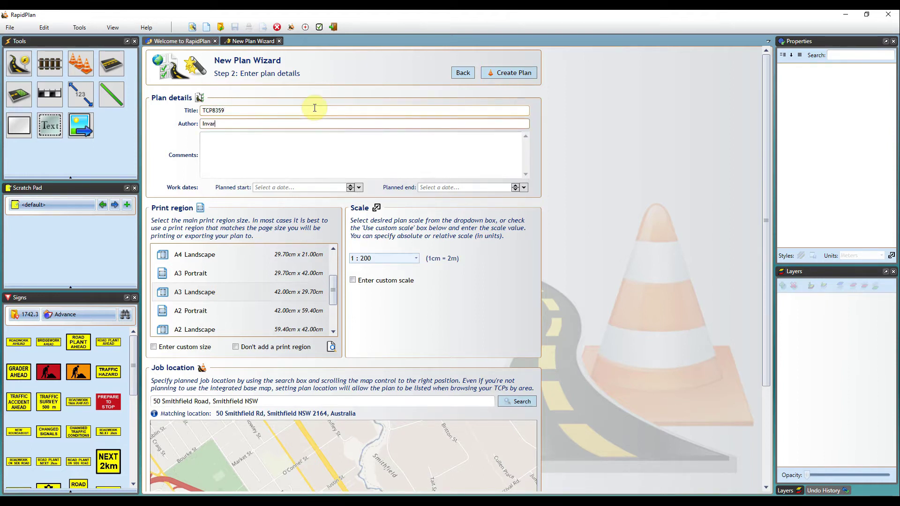
{"action": "type", "text": "ion"}
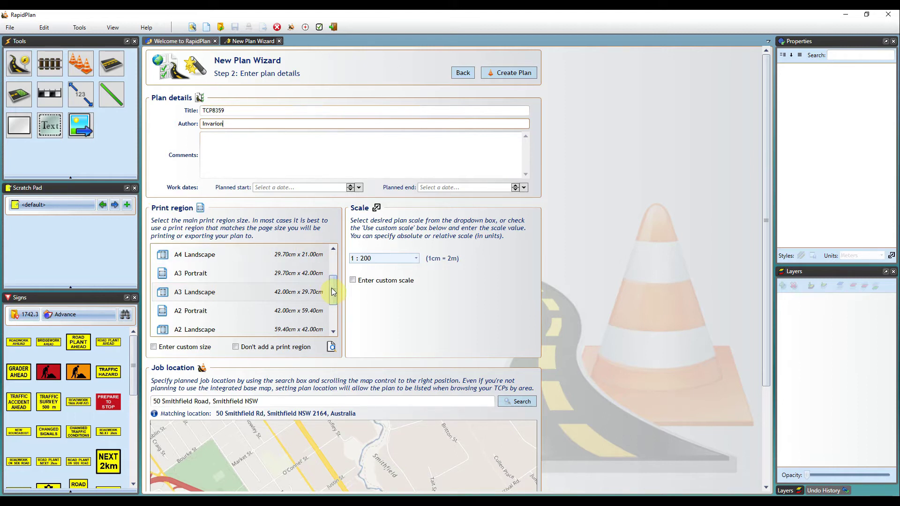
- Set the plan's print region to A3 Landscape
{"action": "left_click_drag", "start_coordinate": [331, 288], "coordinate": [331, 346]}
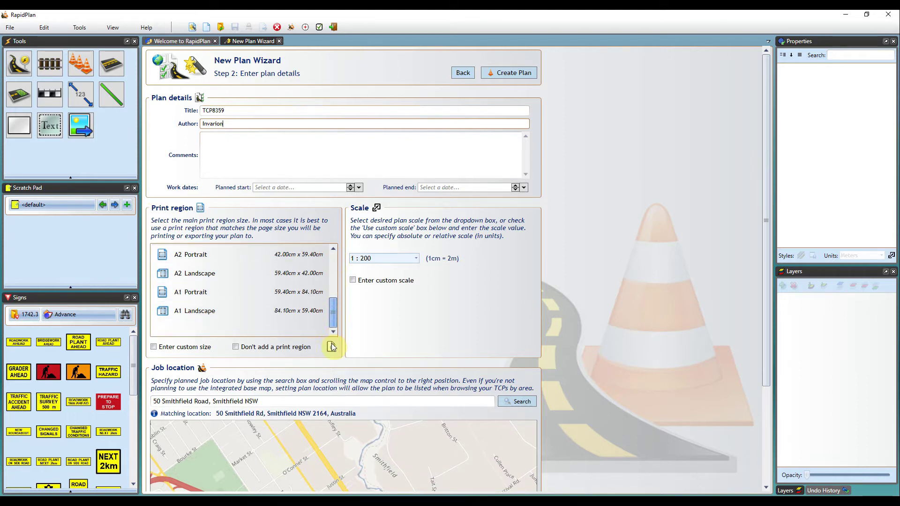
{"action": "left_click", "coordinate": [333, 283]}
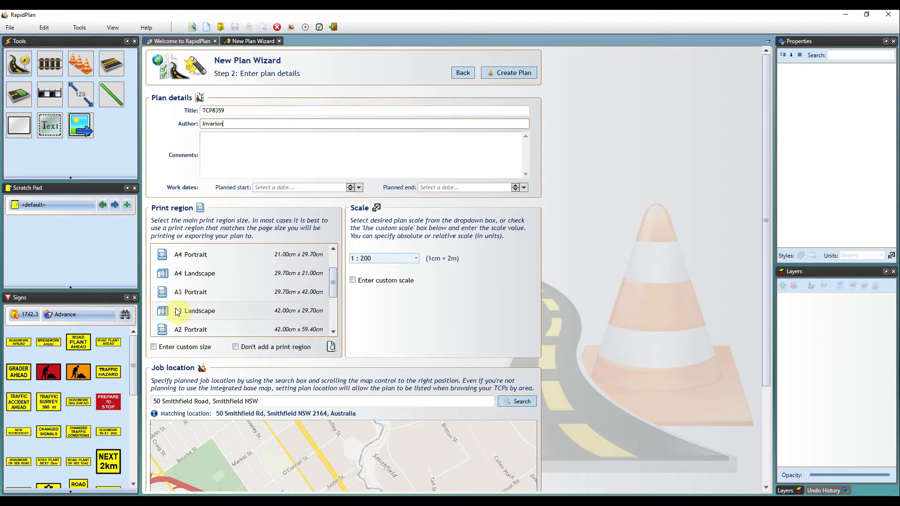
{"action": "left_click", "coordinate": [234, 310]}
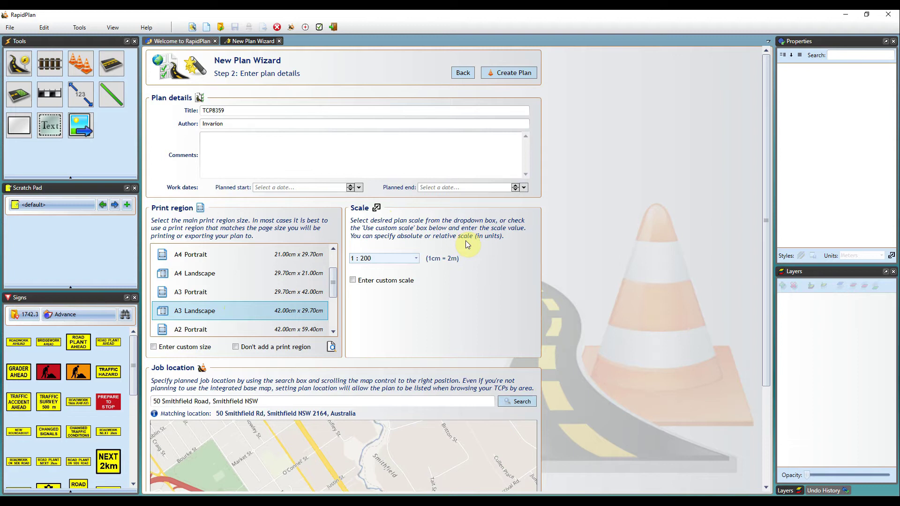
{"action": "left_click", "coordinate": [415, 259]}
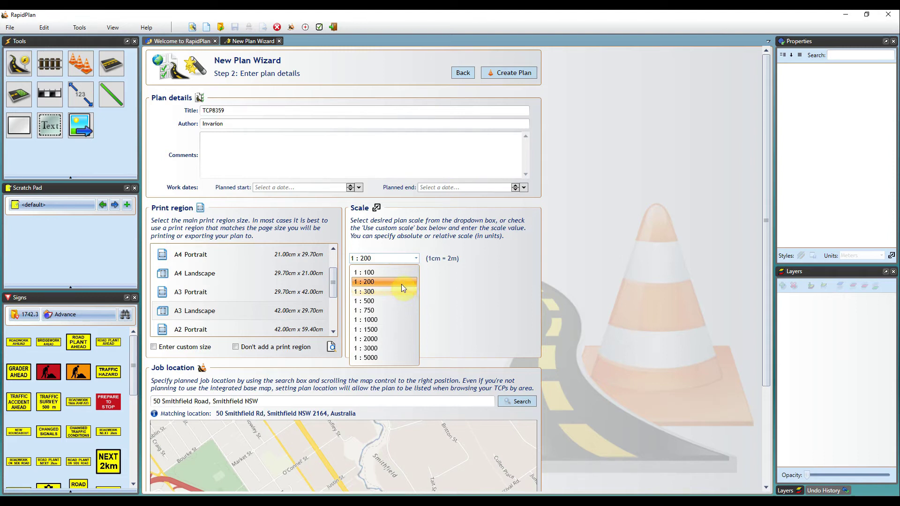
{"action": "left_click", "coordinate": [383, 283]}
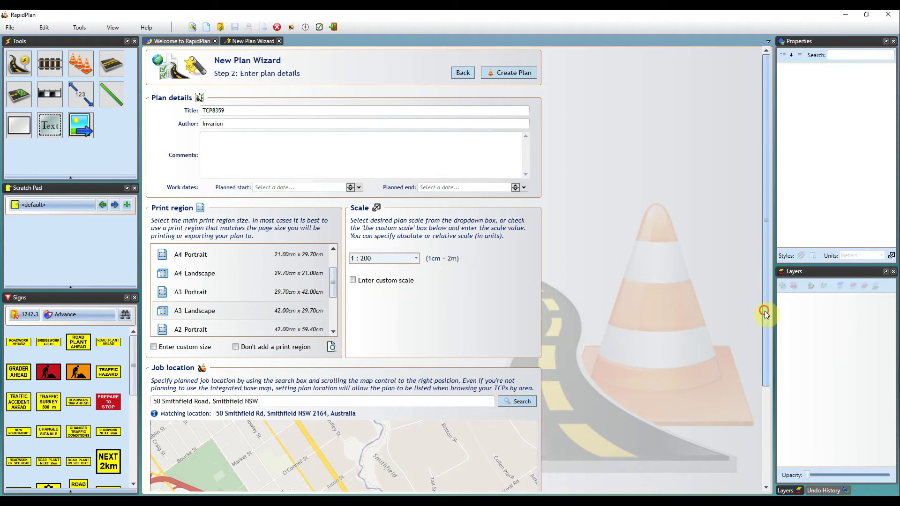
{"action": "left_click_drag", "start_coordinate": [764, 313], "coordinate": [746, 414]}
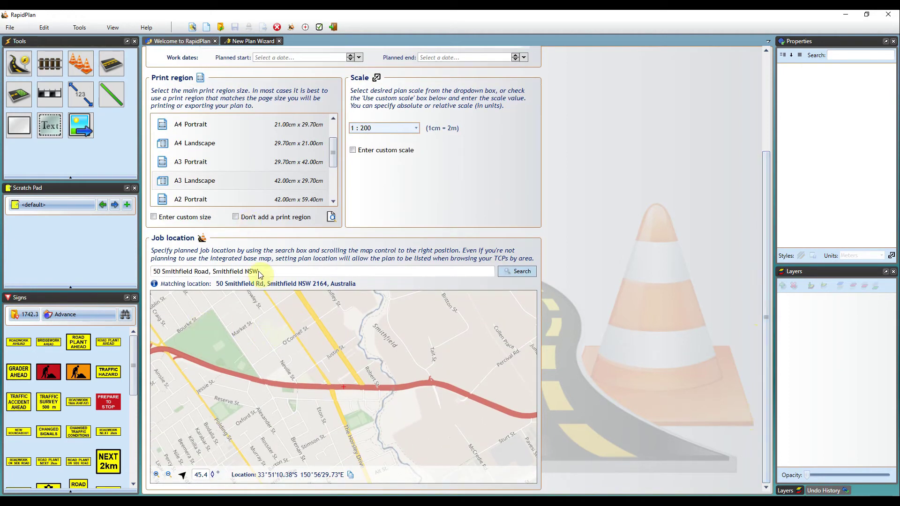
{"action": "left_click_drag", "start_coordinate": [764, 325], "coordinate": [765, 167]}
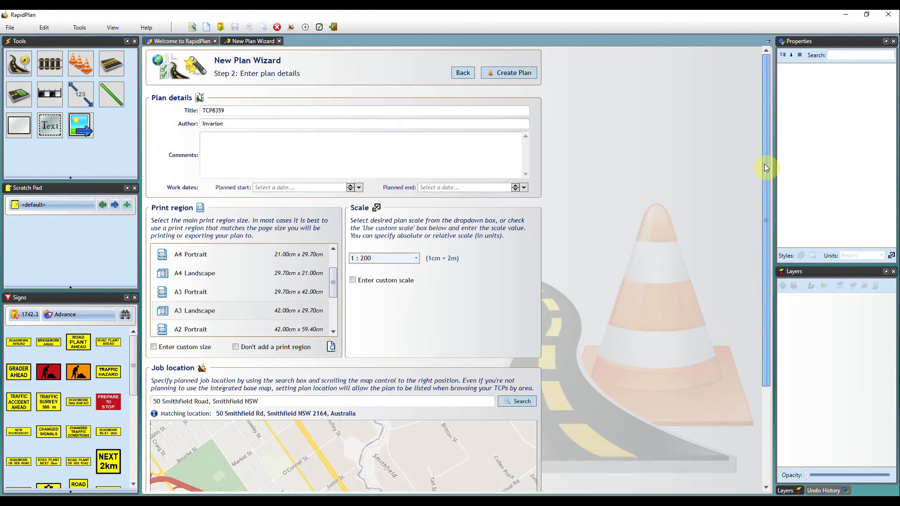
- Create the plan on the aerial base map and dismiss the base map notice
{"action": "left_click", "coordinate": [525, 72]}
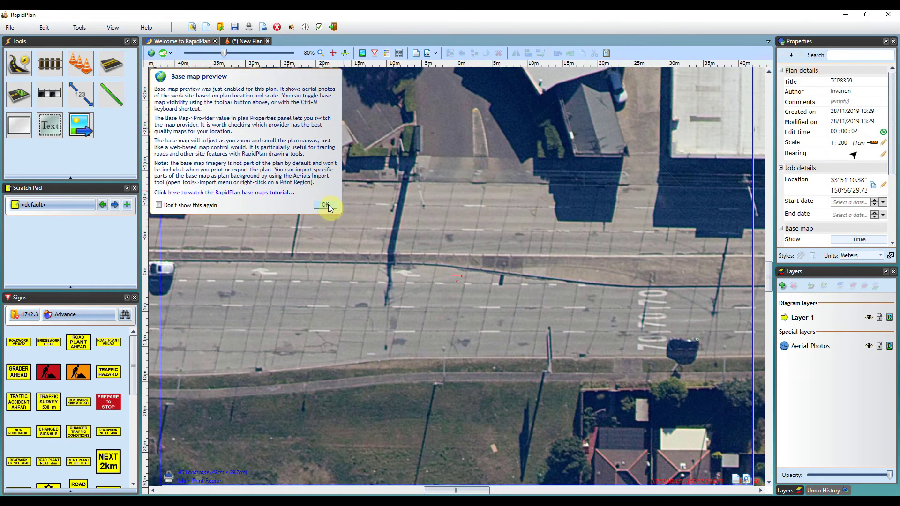
{"action": "left_click", "coordinate": [325, 205]}
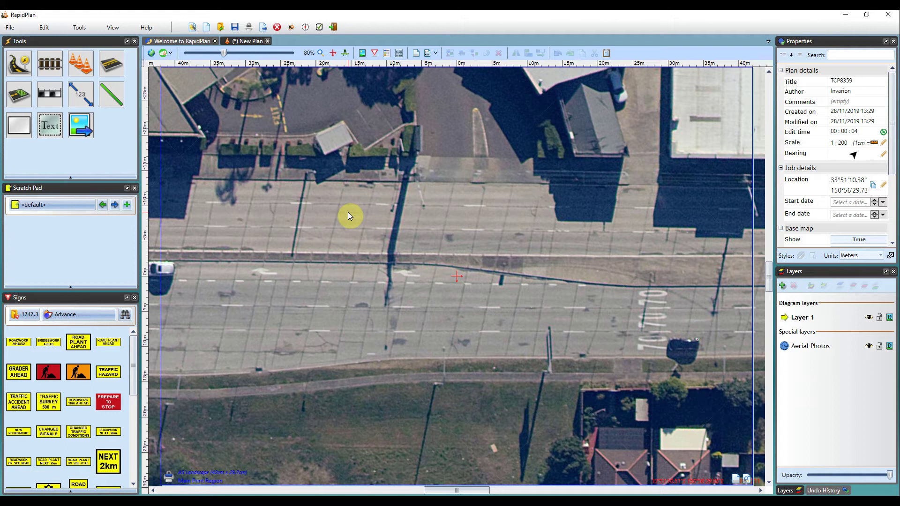
{"action": "scroll", "coordinate": [348, 212], "scroll_direction": "down", "scroll_amount": 1}
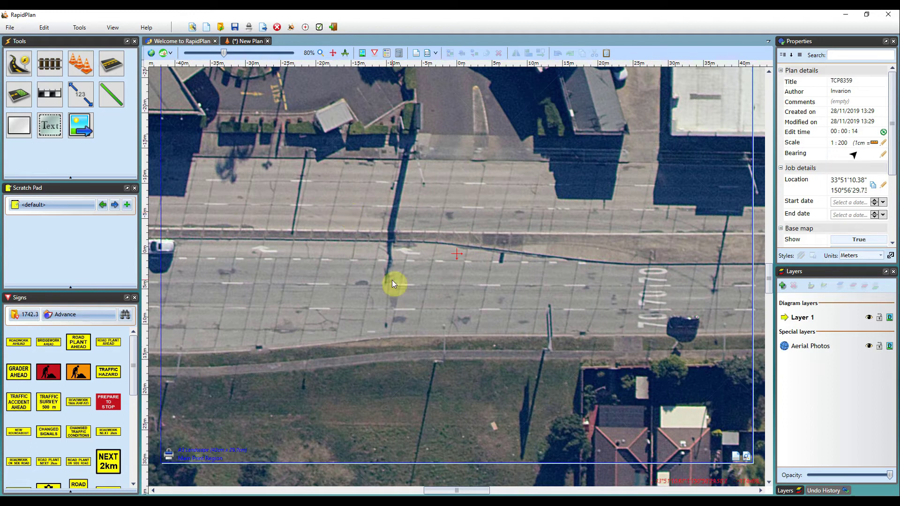
{"action": "scroll", "coordinate": [449, 332], "scroll_direction": "up", "scroll_amount": 3}
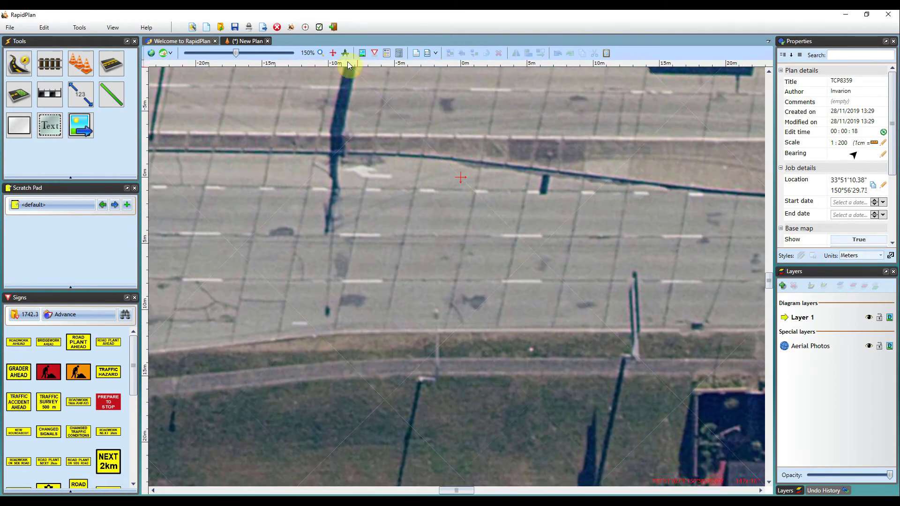
- Measure a roughly 15 m distance along the lower lane with arrowheads on both ends
{"action": "left_click", "coordinate": [345, 53]}
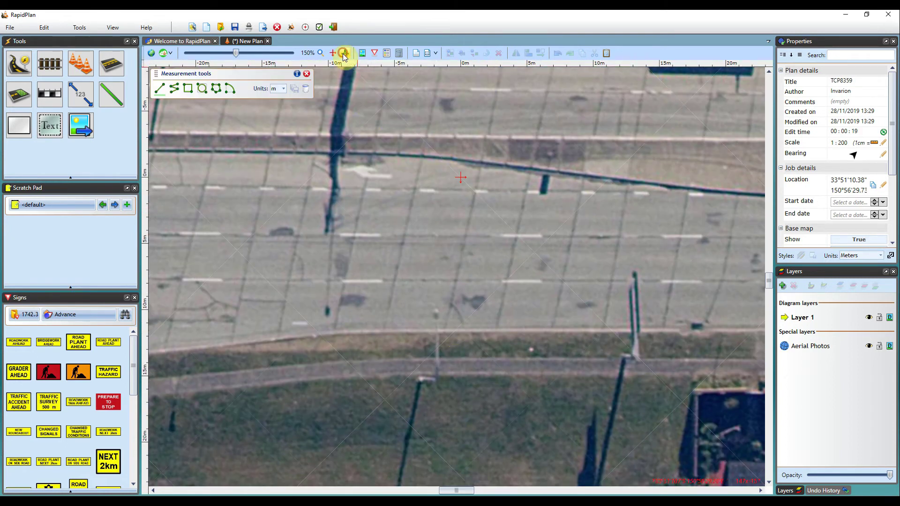
{"action": "left_click", "coordinate": [343, 281]}
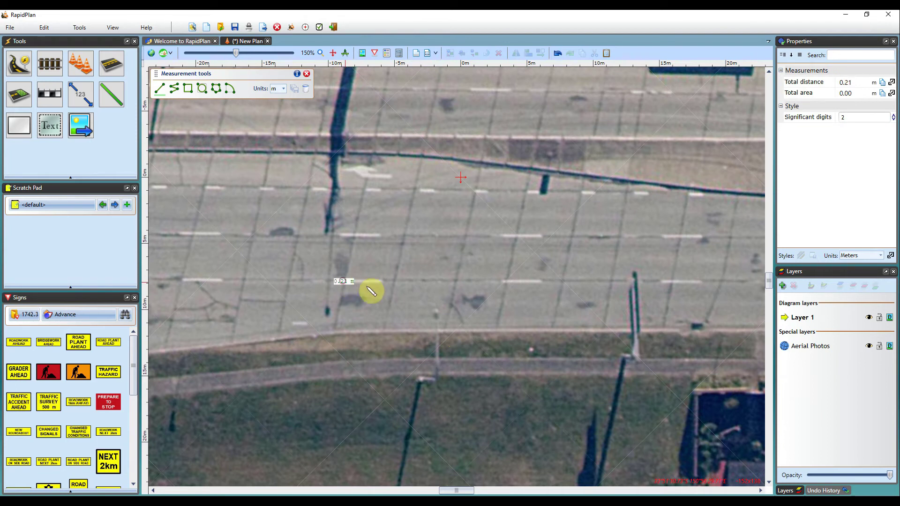
{"action": "left_click", "coordinate": [542, 280]}
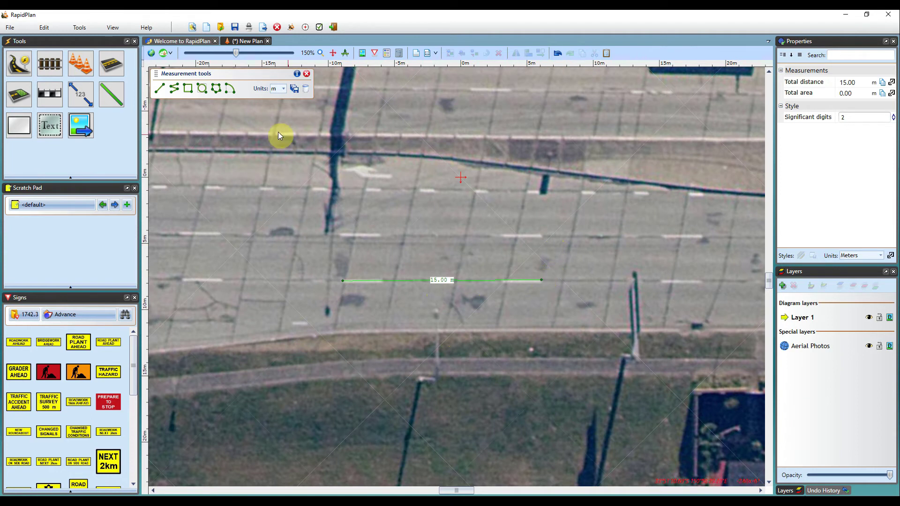
{"action": "left_click", "coordinate": [294, 90]}
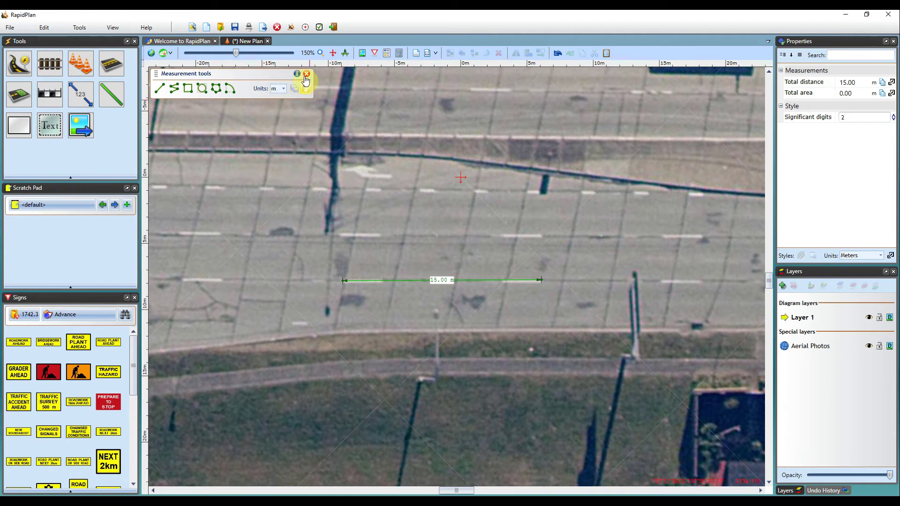
{"action": "left_click", "coordinate": [306, 75]}
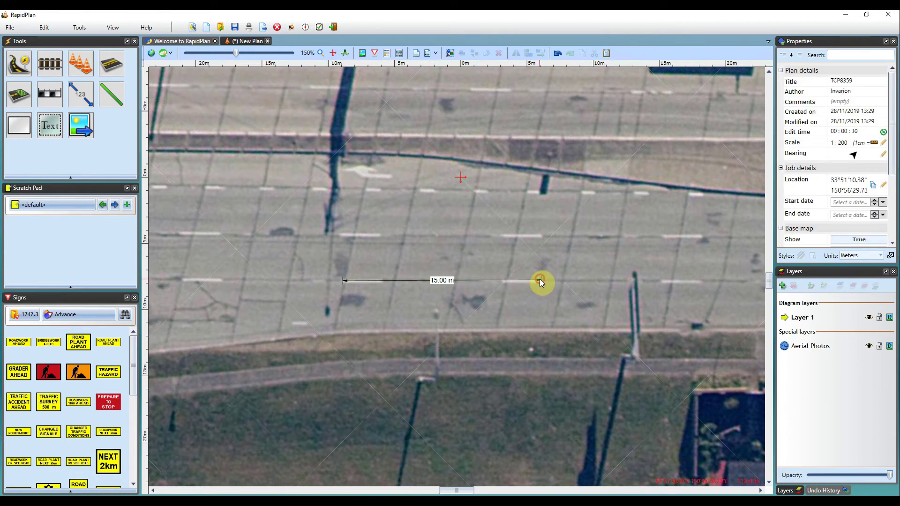
- Adjust the distance marker's endpoint so it reads exactly 15.00 m
{"action": "left_click", "coordinate": [541, 280]}
{"action": "left_click_drag", "start_coordinate": [541, 280], "coordinate": [541, 282]}
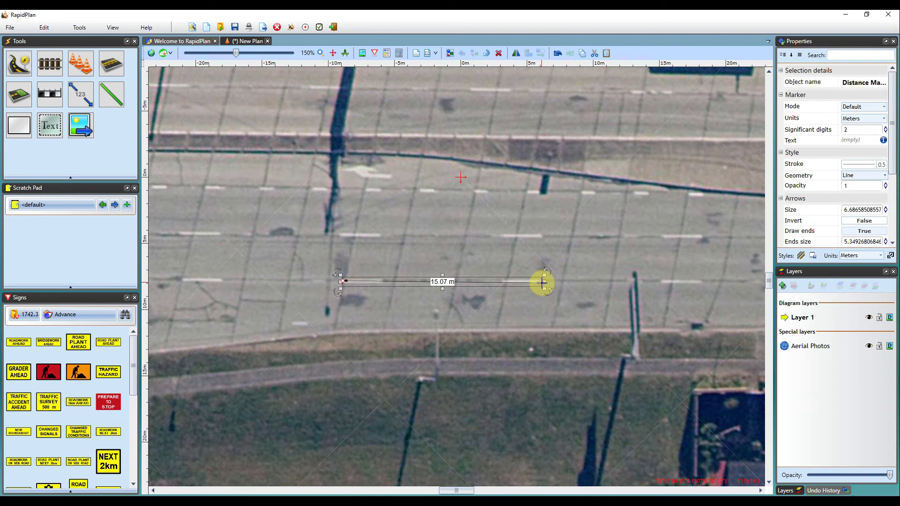
{"action": "left_click", "coordinate": [569, 239]}
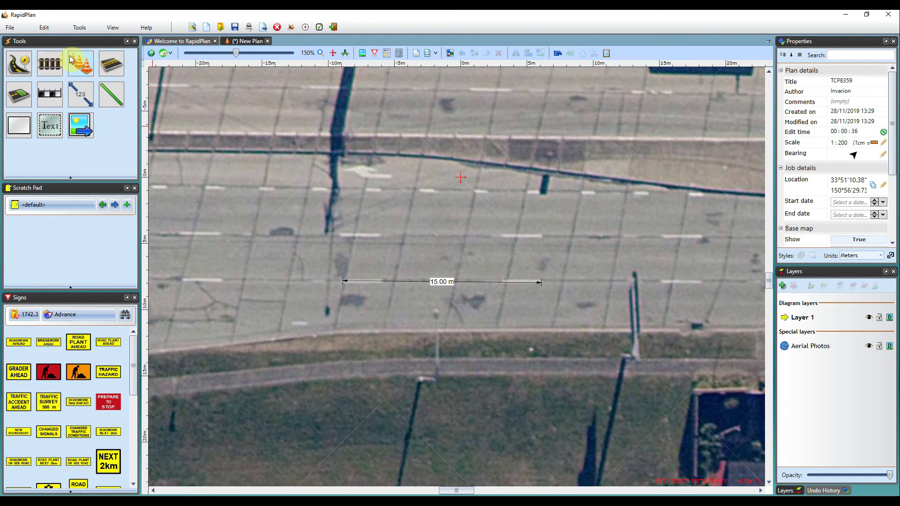
- Set up the Delineator tool with spacing 5, size 17 and Cone type
{"action": "left_click", "coordinate": [82, 64]}
{"action": "left_click", "coordinate": [96, 91]}
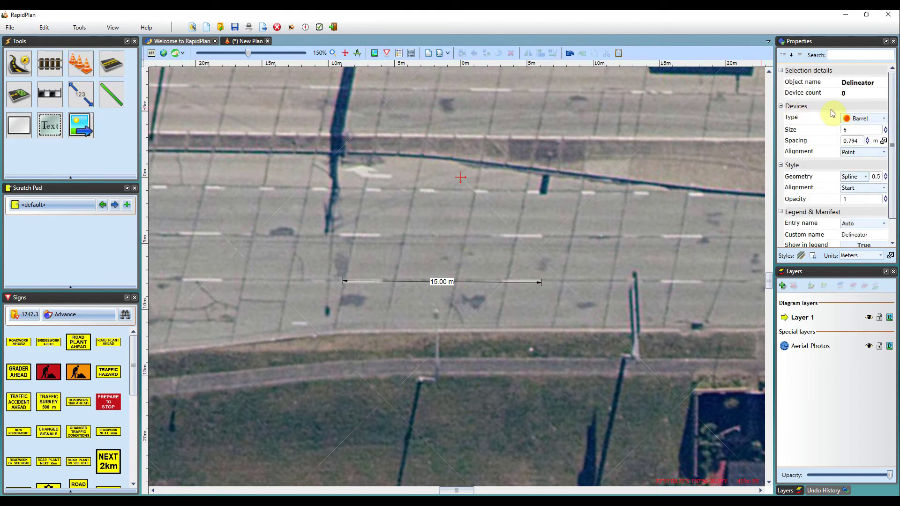
{"action": "double_click", "coordinate": [857, 140]}
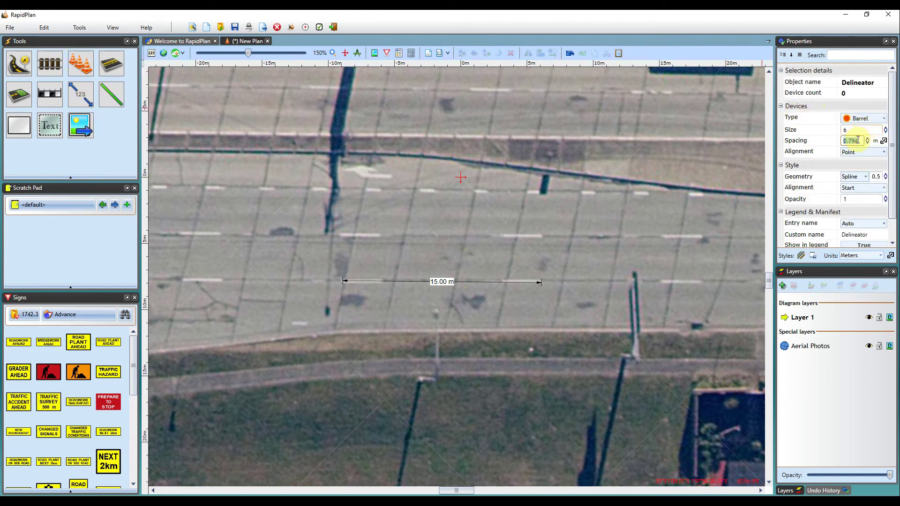
{"action": "type", "text": "5"}
{"action": "double_click", "coordinate": [865, 131]}
{"action": "type", "text": "17"}
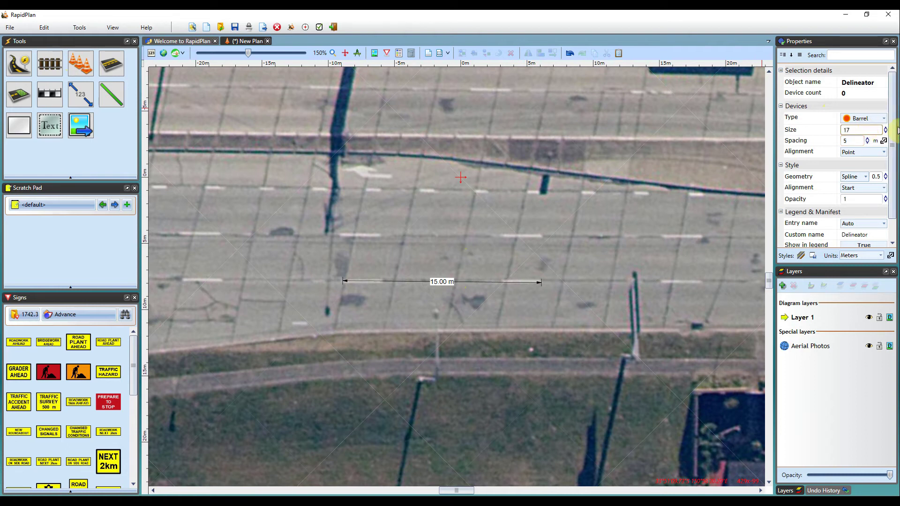
{"action": "left_click", "coordinate": [886, 119]}
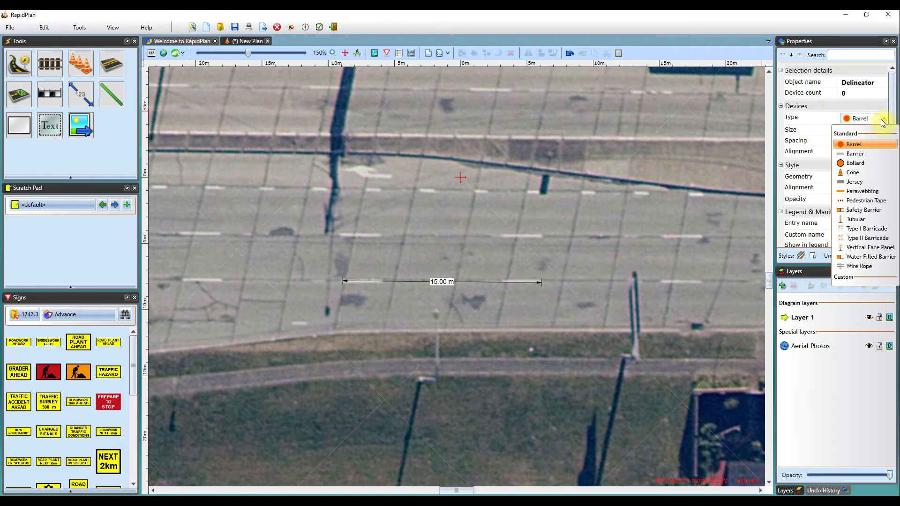
{"action": "left_click", "coordinate": [851, 172]}
- Lay the cone line along the 15 m marker from its left end to its right end
{"action": "left_click", "coordinate": [345, 286]}
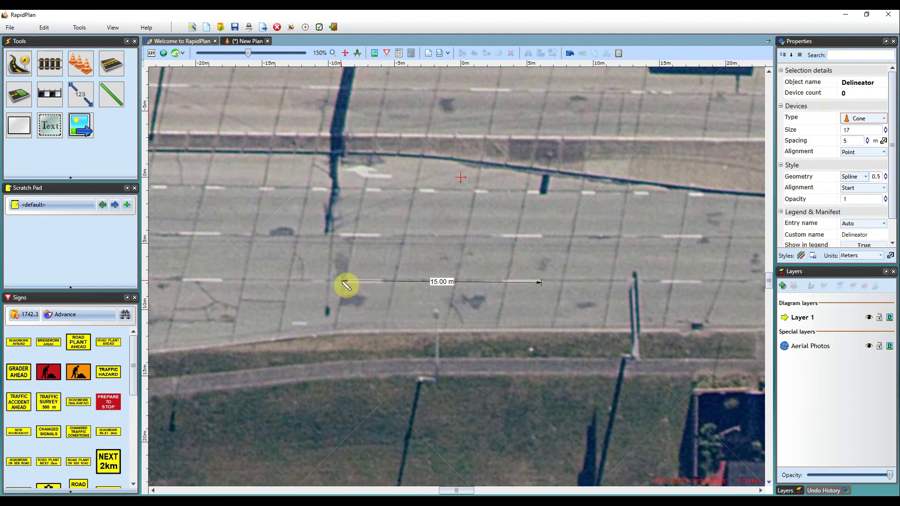
{"action": "mouse_move", "coordinate": [363, 285]}
{"action": "left_mouse_down"}
{"action": "mouse_move", "coordinate": [544, 286]}
{"action": "mouse_move", "coordinate": [556, 273]}
{"action": "mouse_move", "coordinate": [565, 220]}
{"action": "mouse_move", "coordinate": [615, 230]}
{"action": "left_mouse_up"}
{"action": "left_click", "coordinate": [615, 231]}
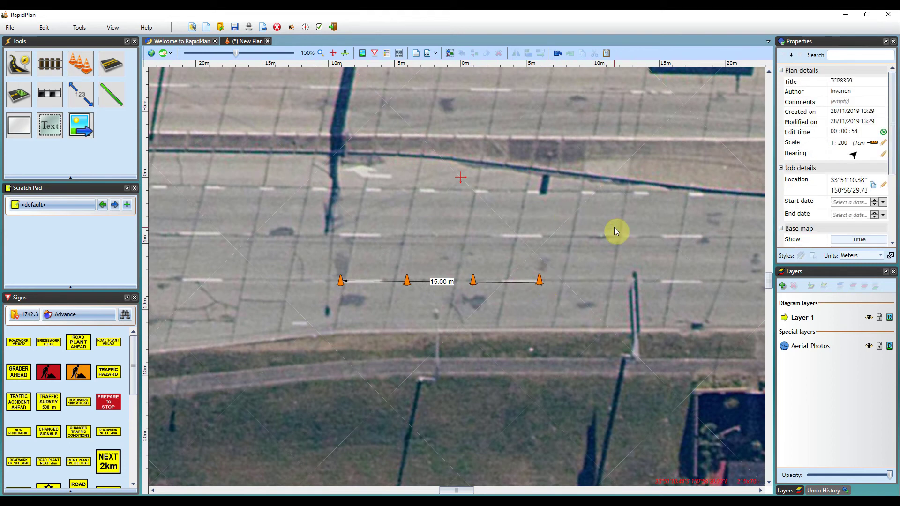
- Draw a four-corner Work Area zone from the road edge up to the first and last cones
{"action": "left_click", "coordinate": [18, 95]}
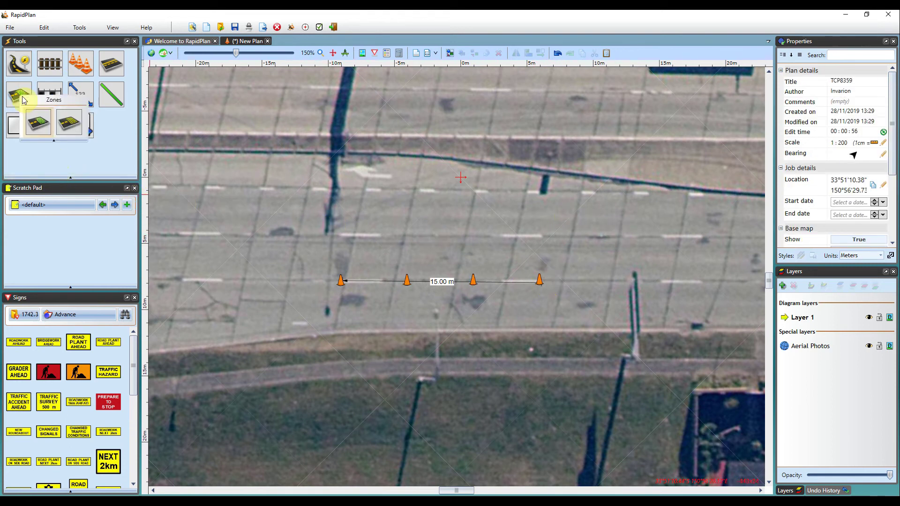
{"action": "left_click", "coordinate": [30, 118]}
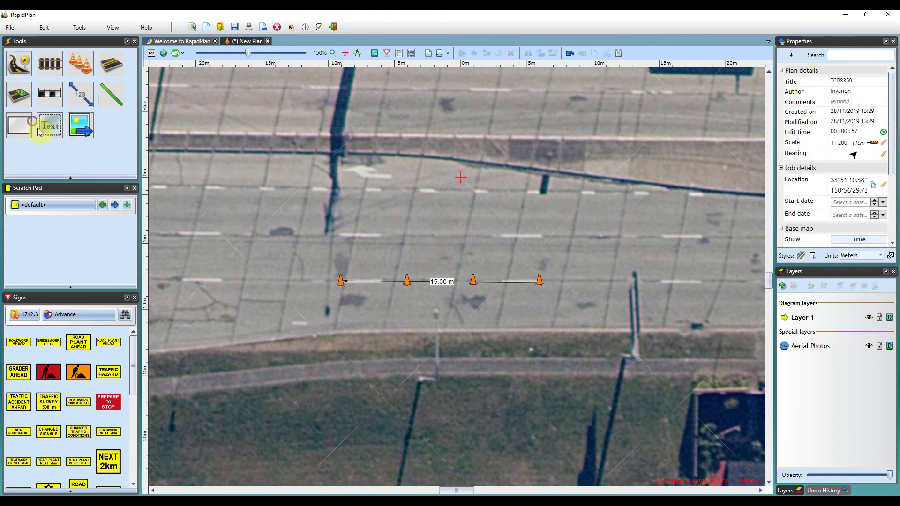
{"action": "left_click", "coordinate": [341, 331]}
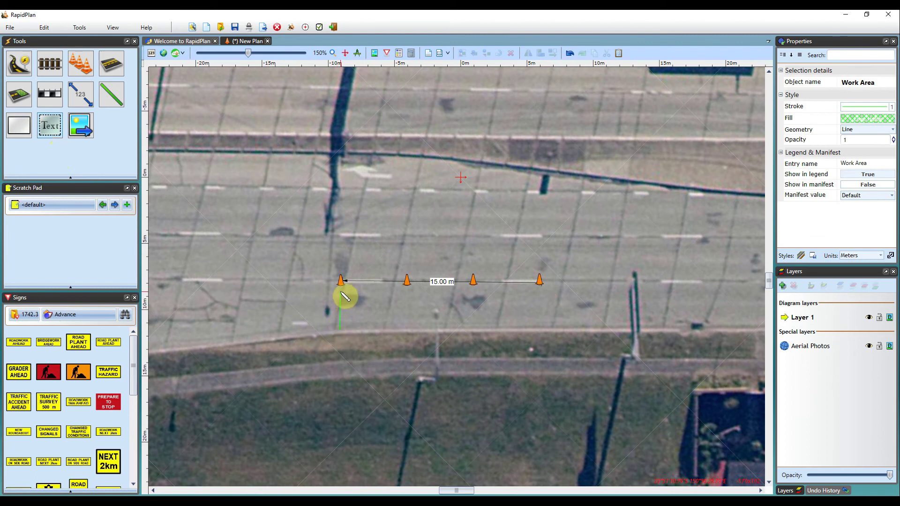
{"action": "left_click", "coordinate": [340, 287]}
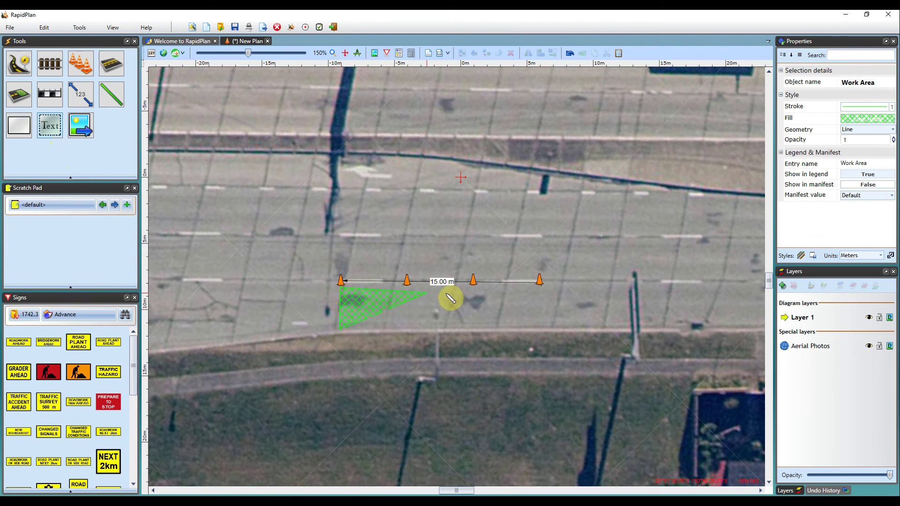
{"action": "left_click", "coordinate": [539, 285]}
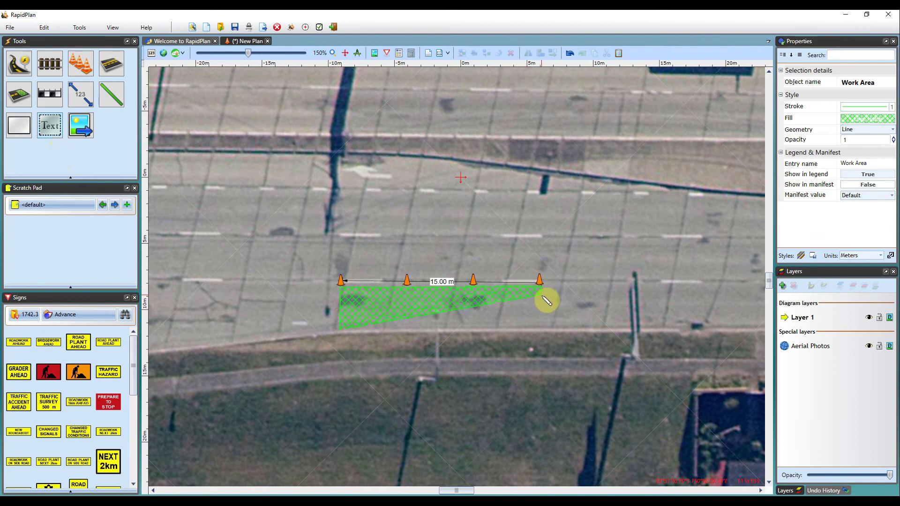
{"action": "double_click", "coordinate": [546, 336]}
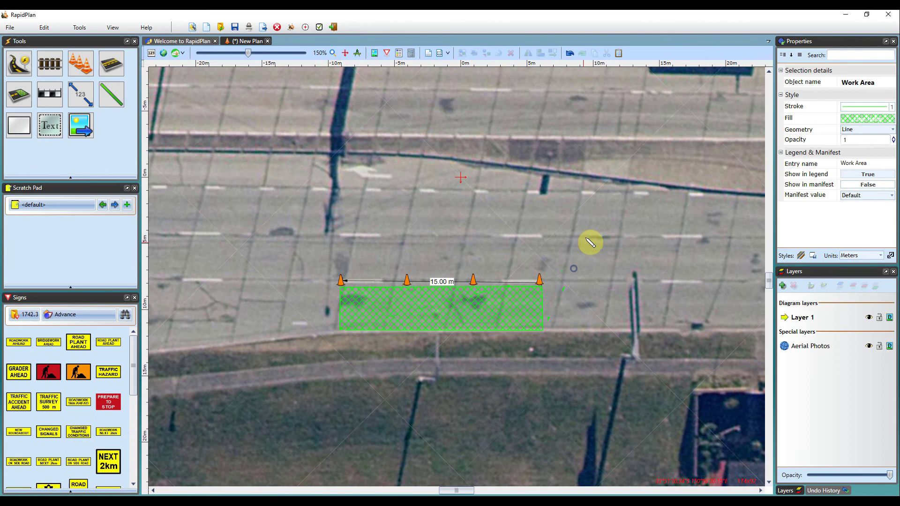
{"action": "left_click", "coordinate": [577, 256]}
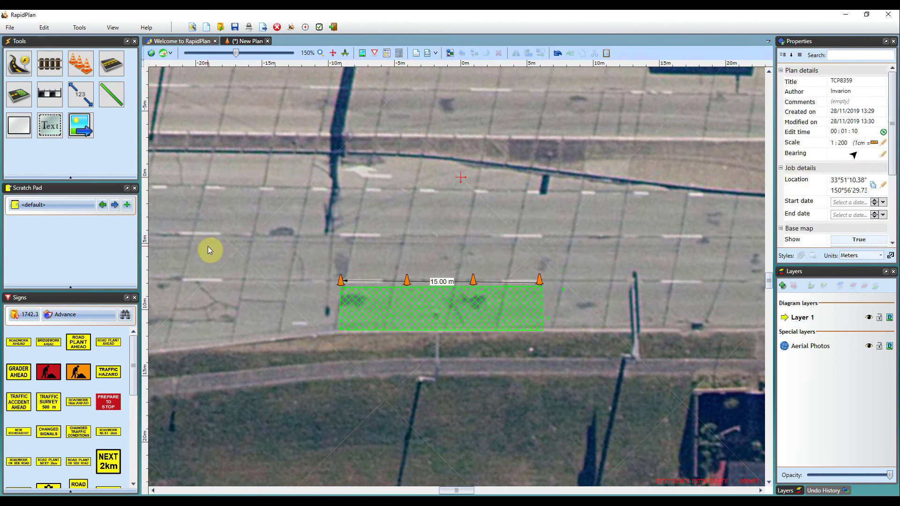
- Place a 1 : 200 Scale Marker just above the cones, then zoom out to 90%
{"action": "left_click", "coordinate": [58, 100]}
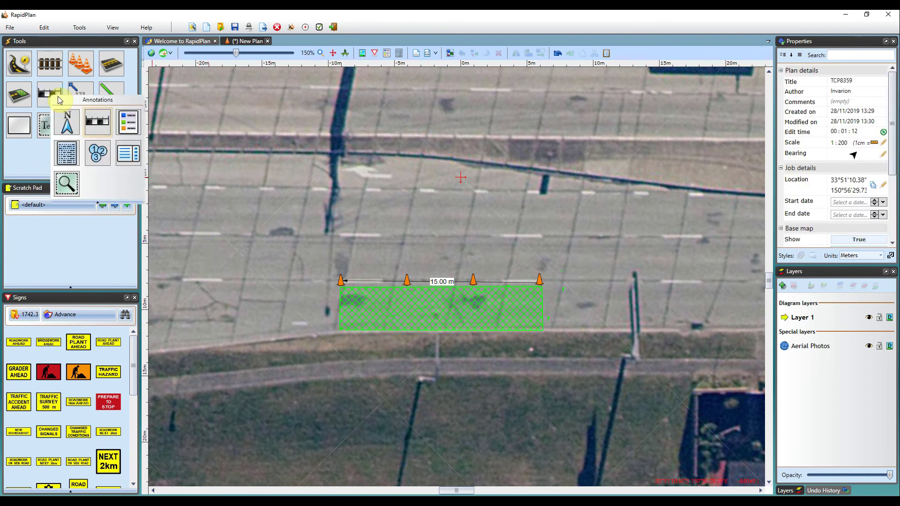
{"action": "left_click", "coordinate": [98, 127]}
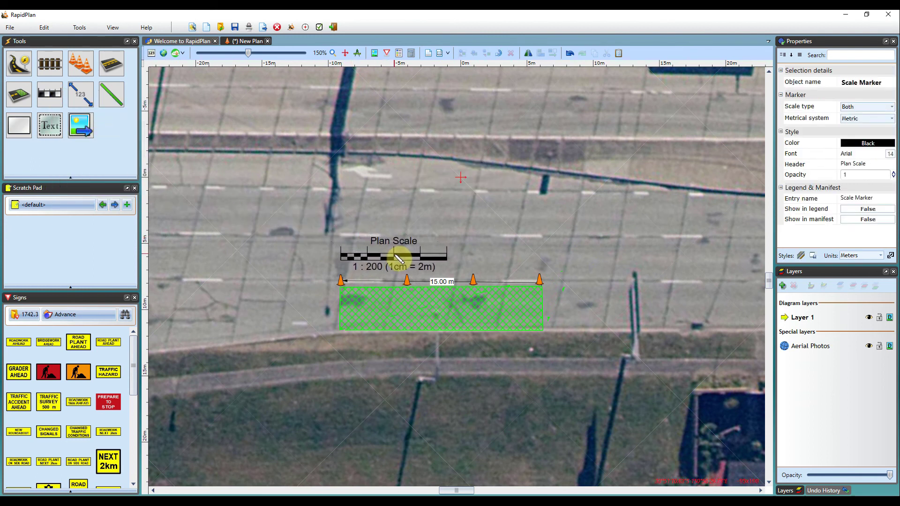
{"action": "left_click", "coordinate": [399, 257]}
{"action": "key", "text": "Escape"}
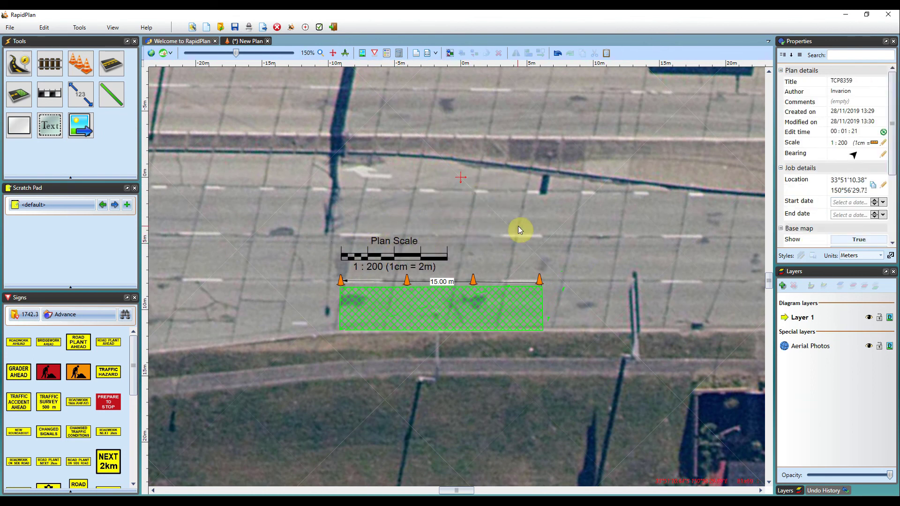
{"action": "scroll", "coordinate": [475, 283], "scroll_direction": "down", "scroll_amount": 3}
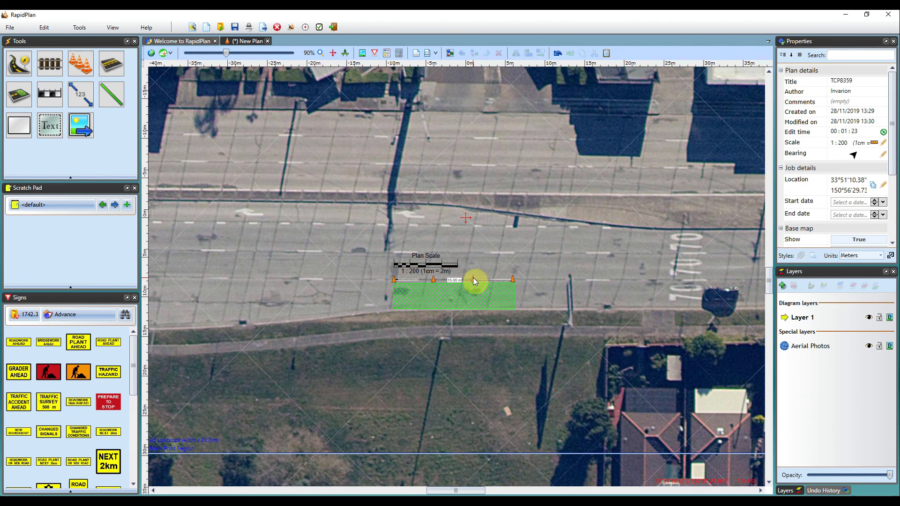